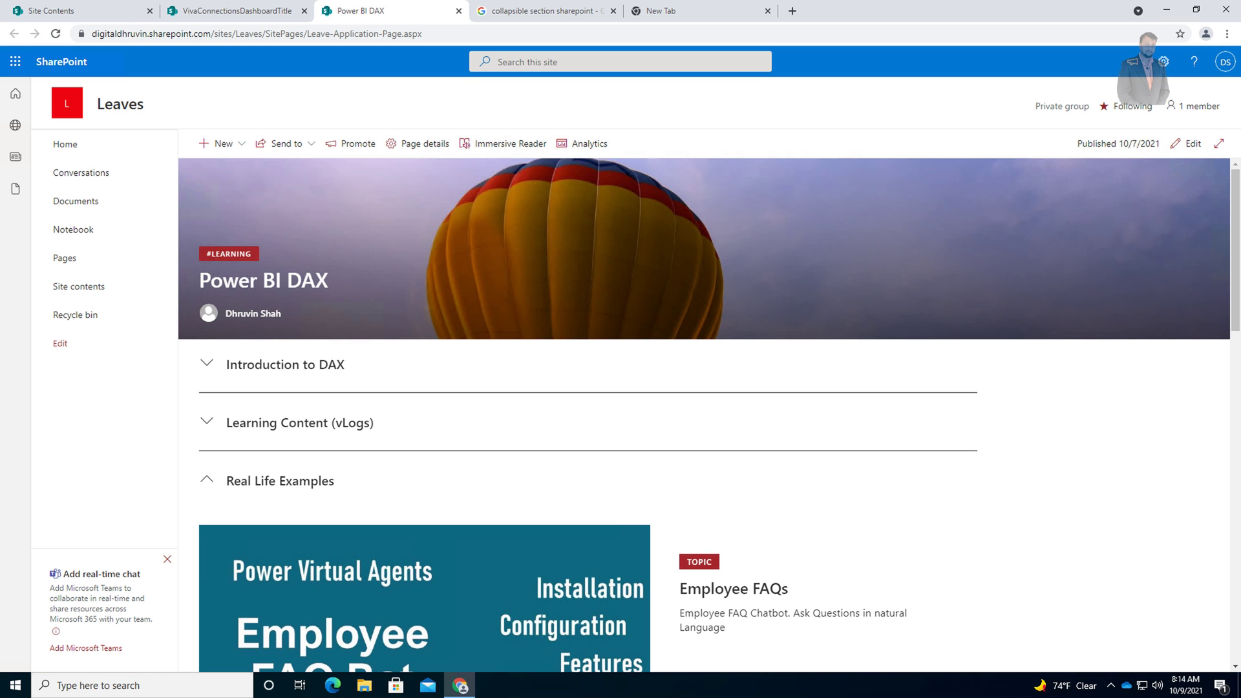
Toggle the Introduction to DAX, Learning Content (vLogs) and Real Life Examples sections closed and open
click(206, 375)
click(205, 374)
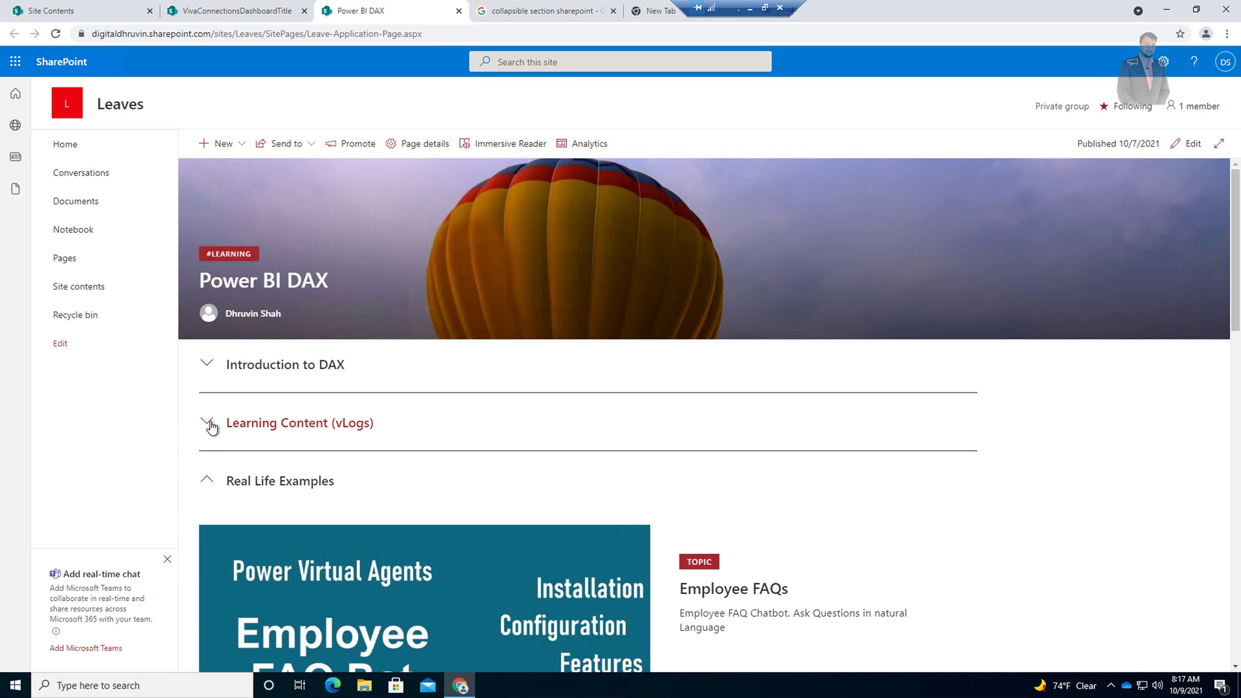
click(207, 423)
click(207, 423)
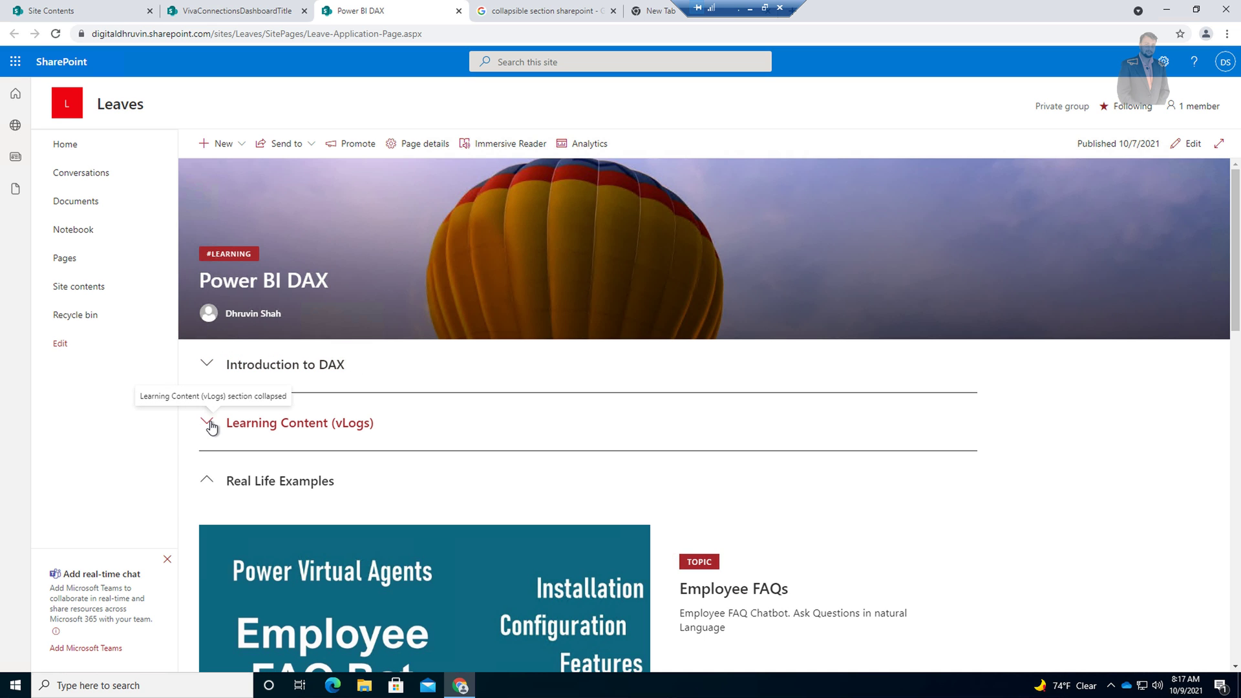
click(209, 482)
click(208, 482)
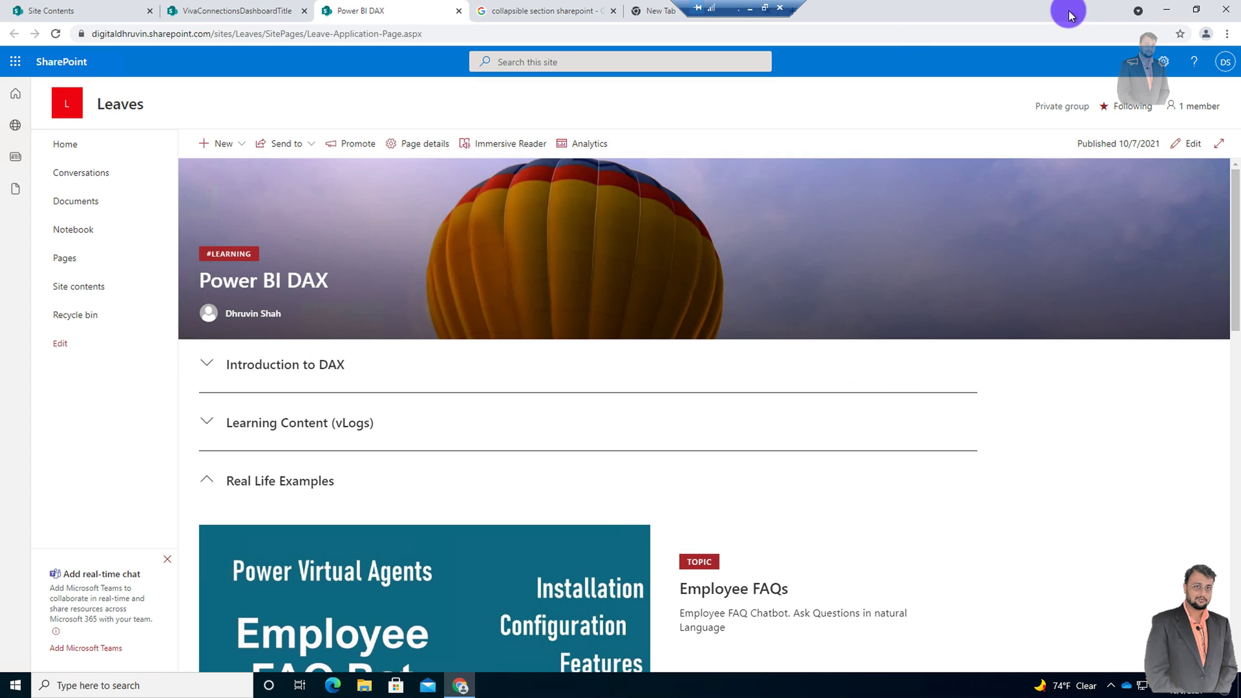
Switch the page to edit mode and add a one-column section at the bottom
click(1180, 146)
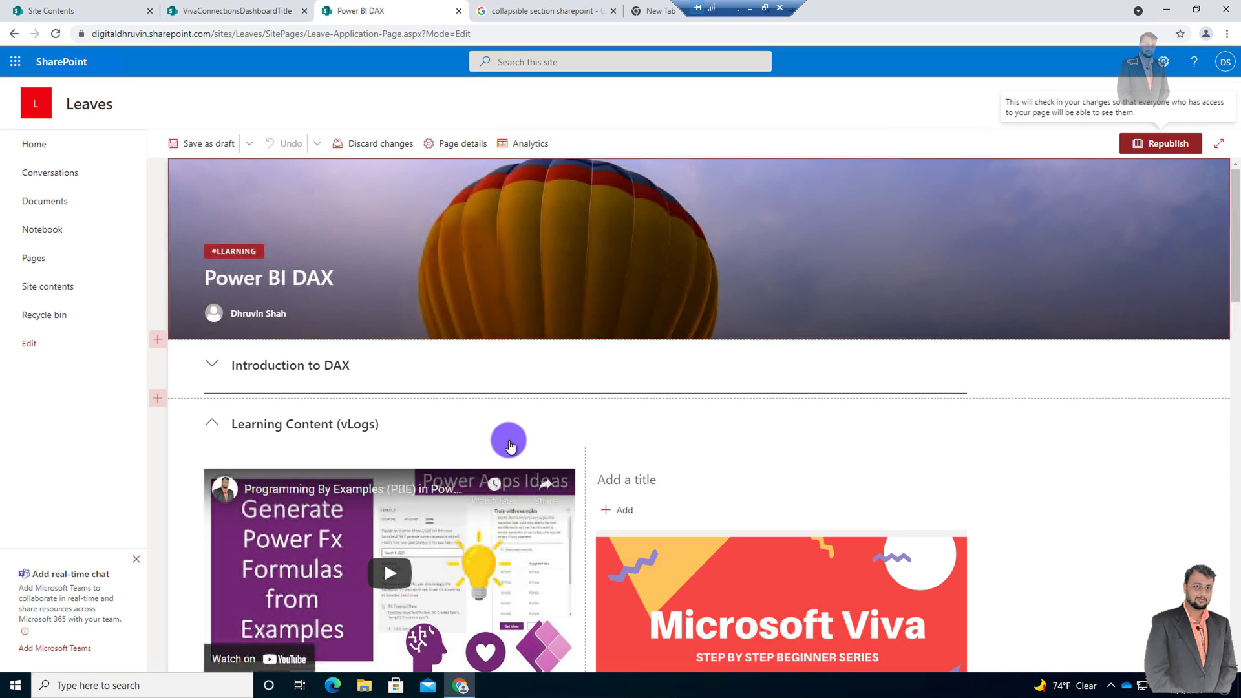
scroll(1051, 391, down, 4)
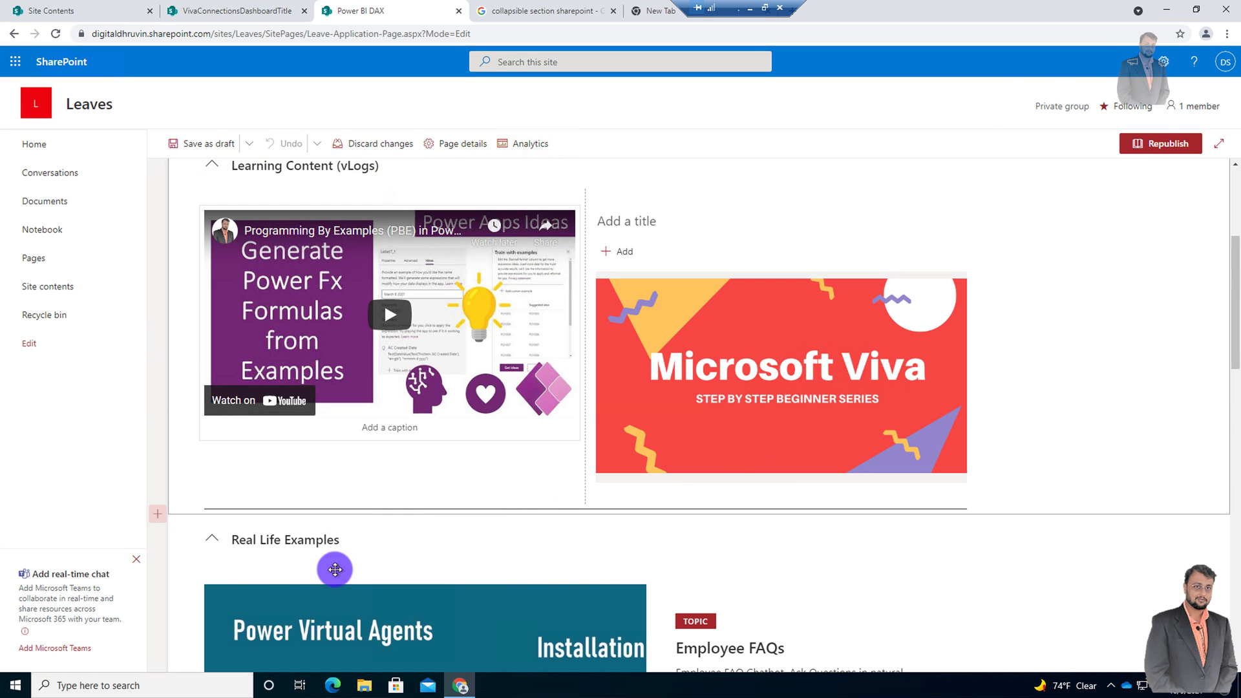
scroll(336, 566, down, 4)
scroll(365, 504, down, 10)
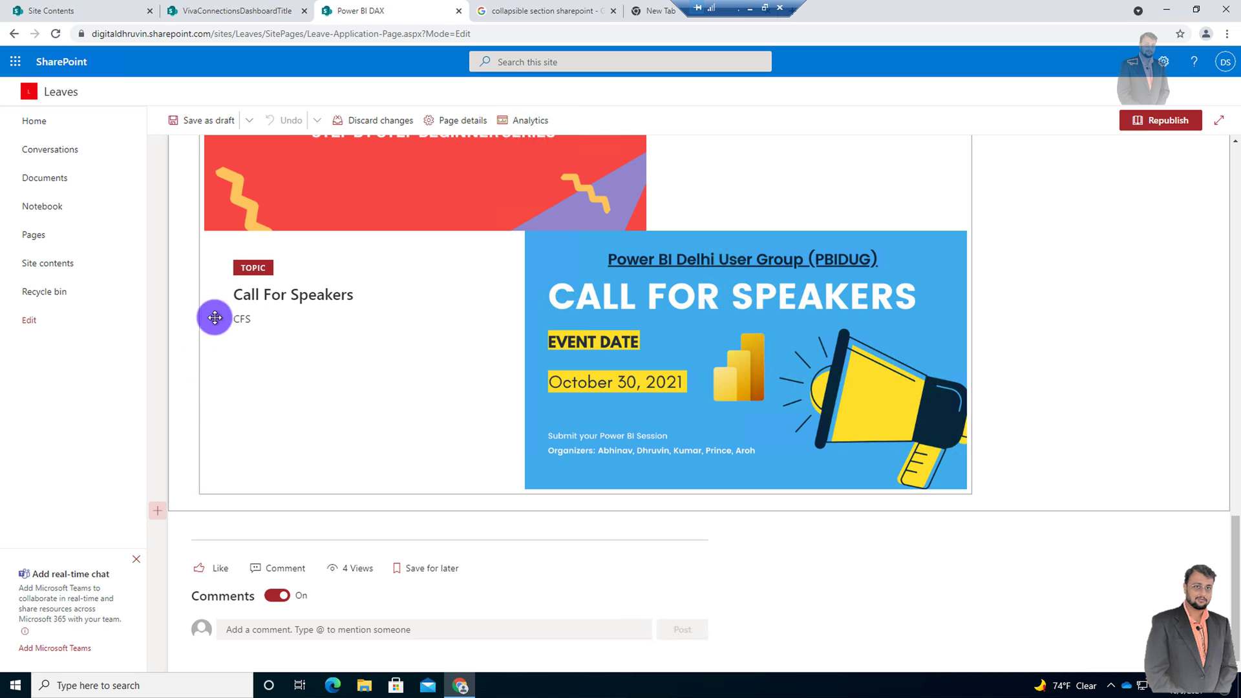
click(157, 514)
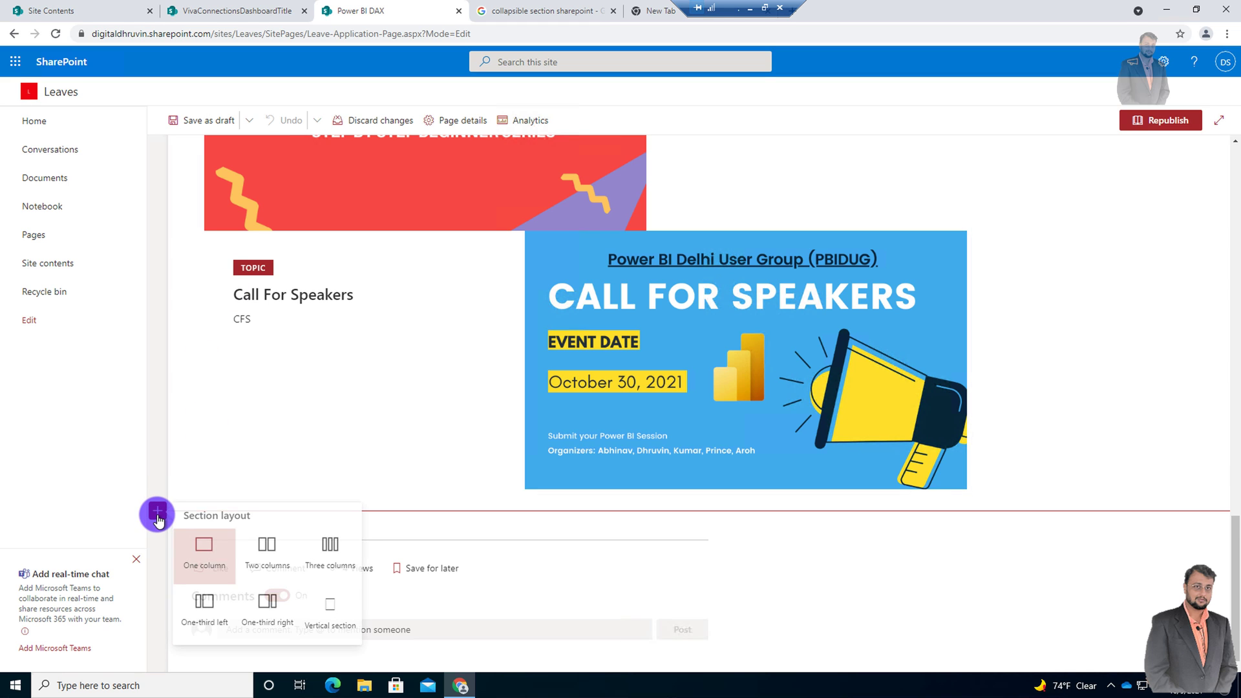
click(222, 572)
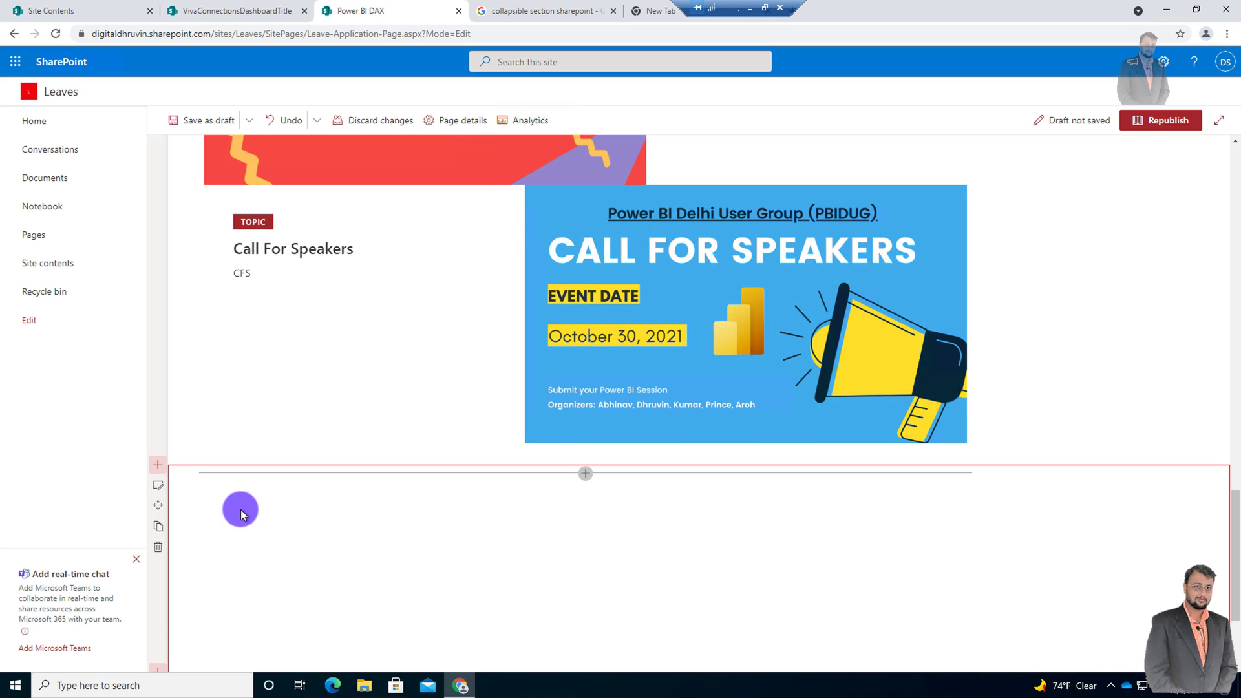
scroll(242, 507, down, 2)
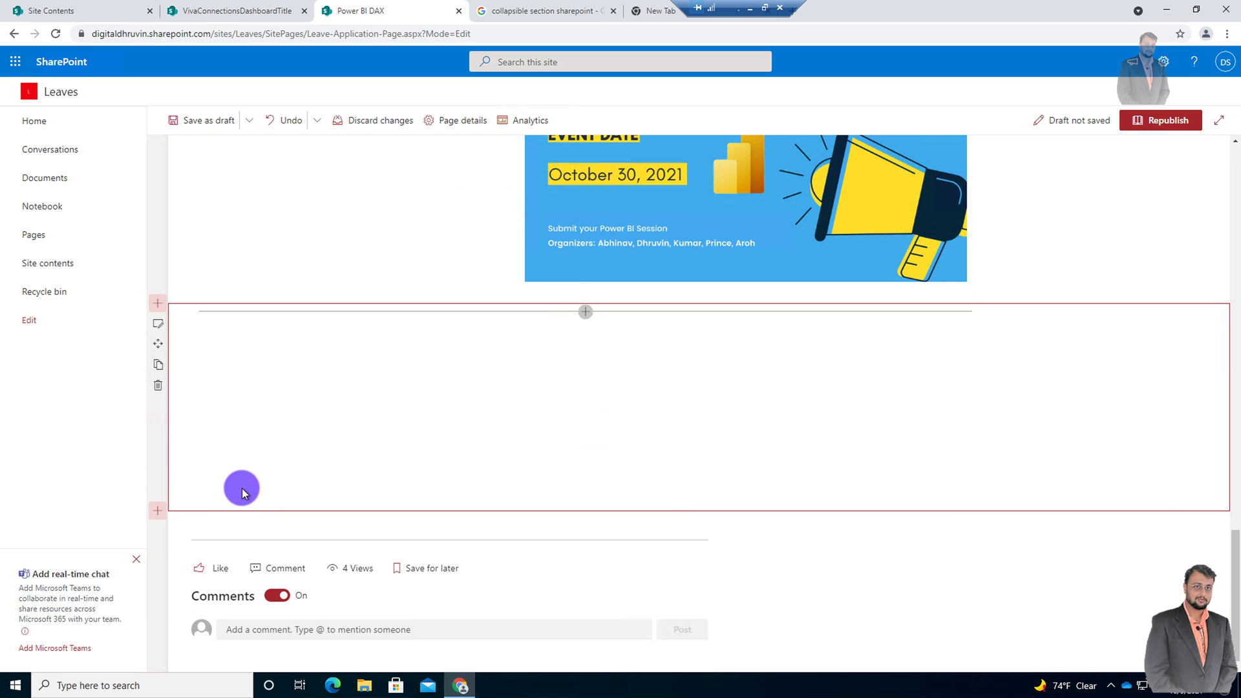
Insert a Text web part in the new section and replace its test text with a Lorem Ipsum paragraph
click(586, 313)
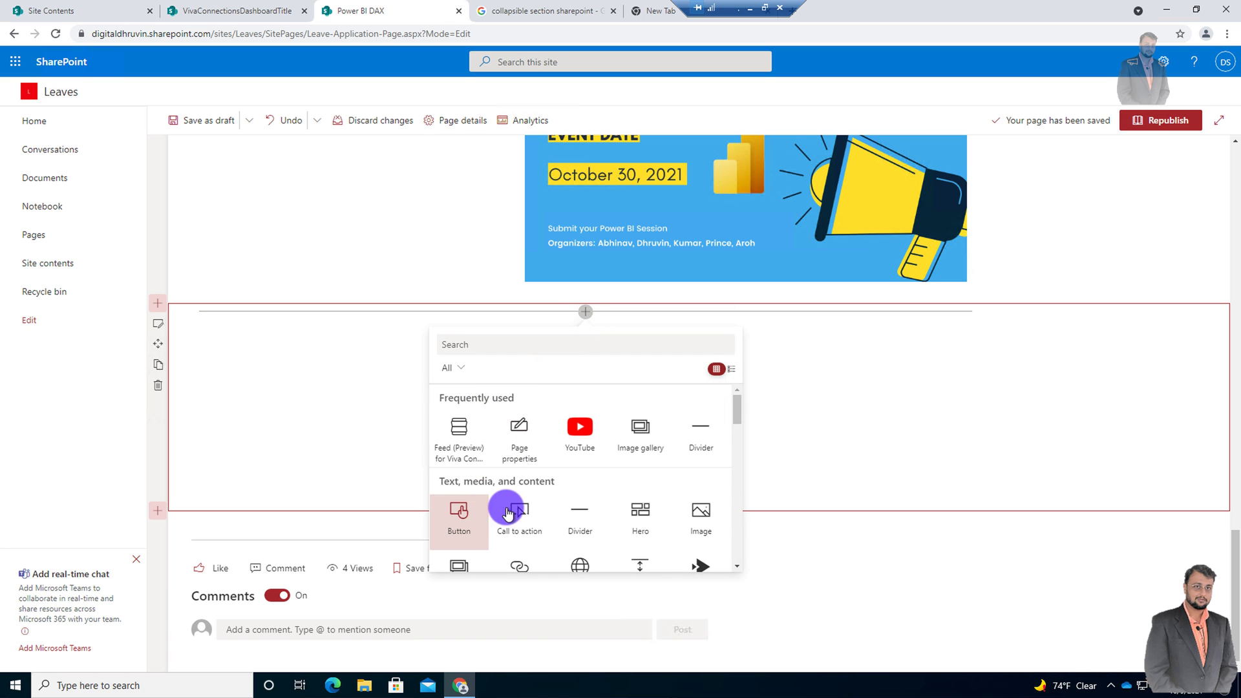
click(519, 510)
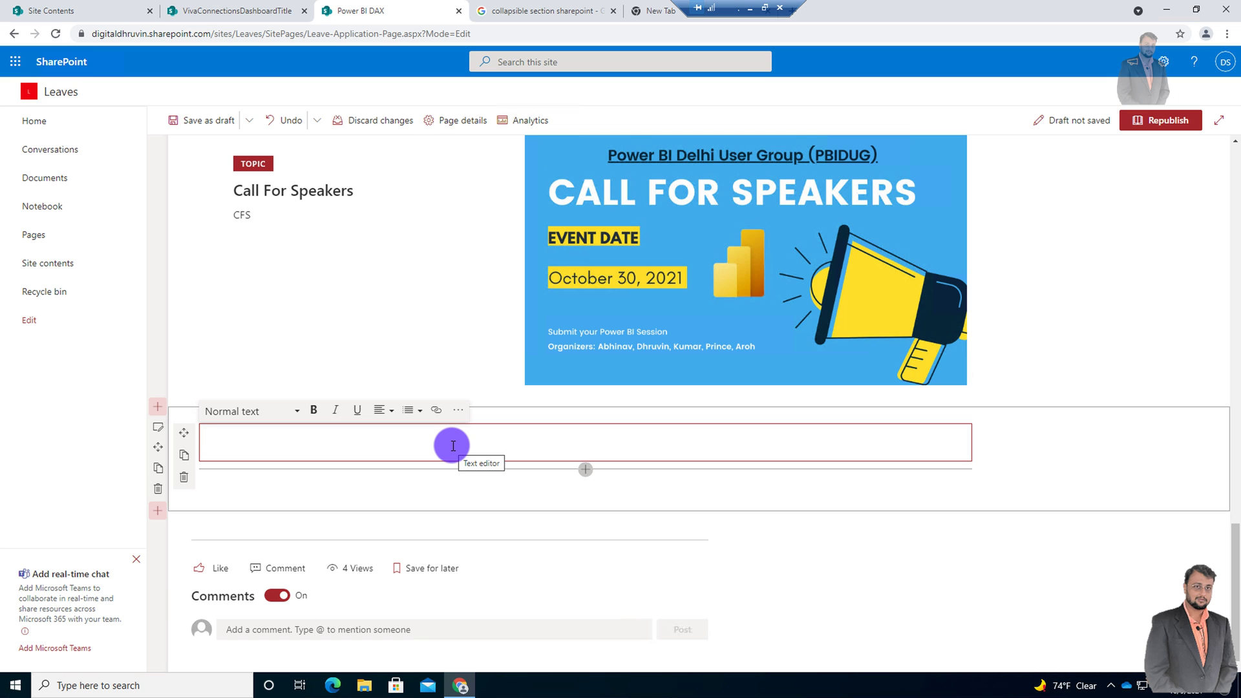
text(tEST)
key(ctrl+a)
key(ctrl+v)
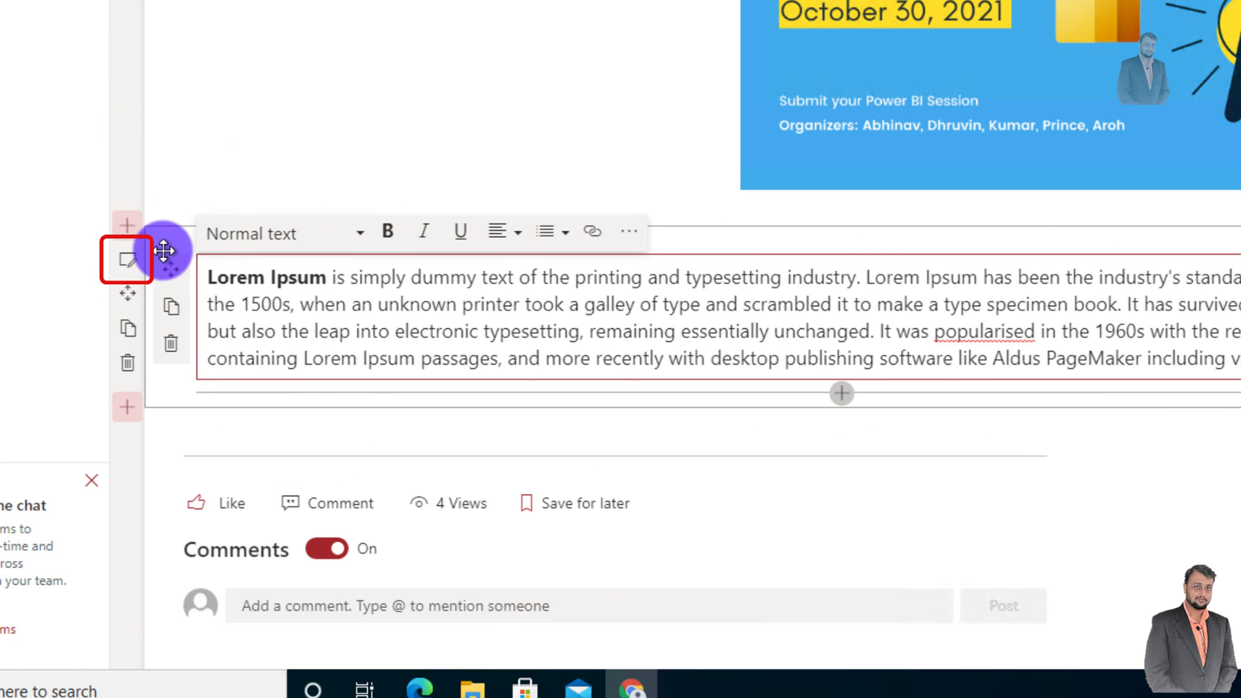
In the section settings, make it collapsible with display name 'More Info' and a divider line
click(133, 271)
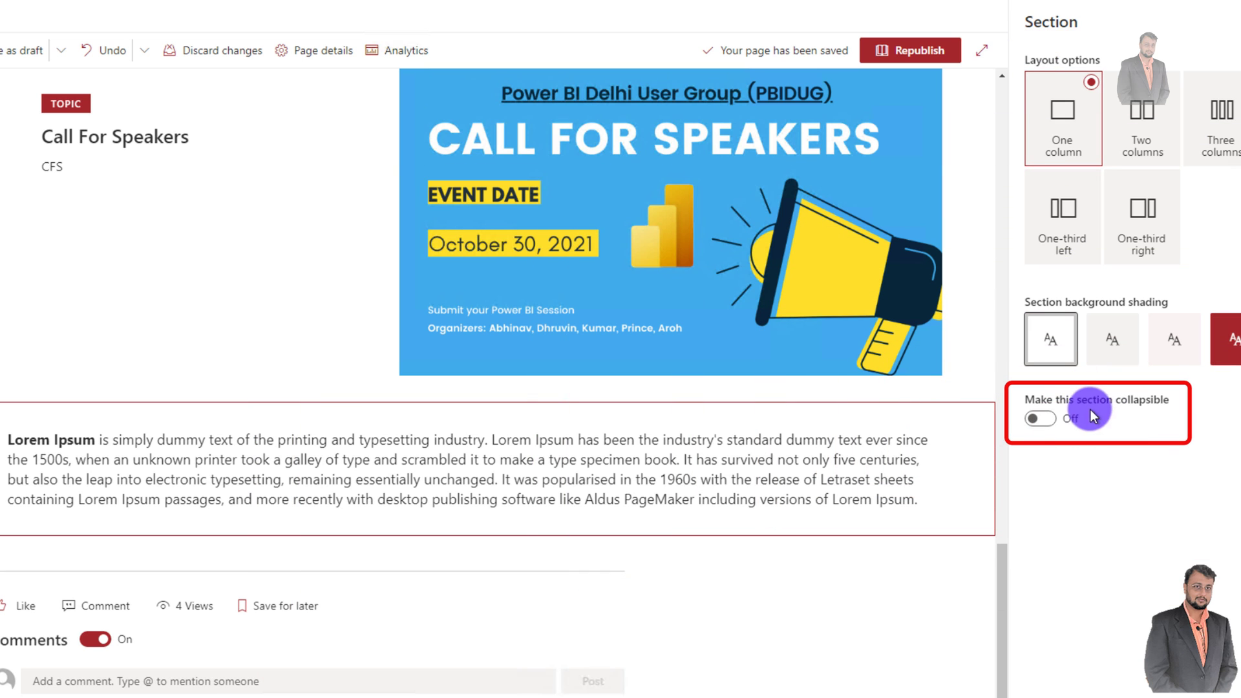
click(1042, 420)
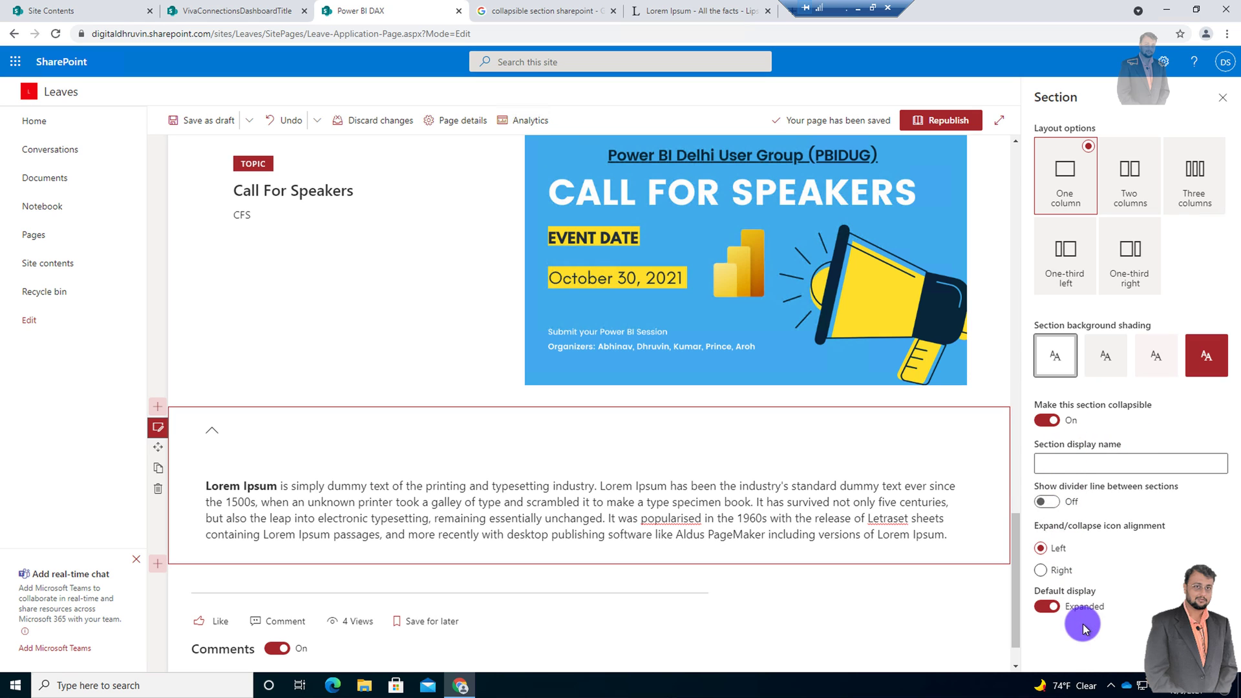
click(1059, 465)
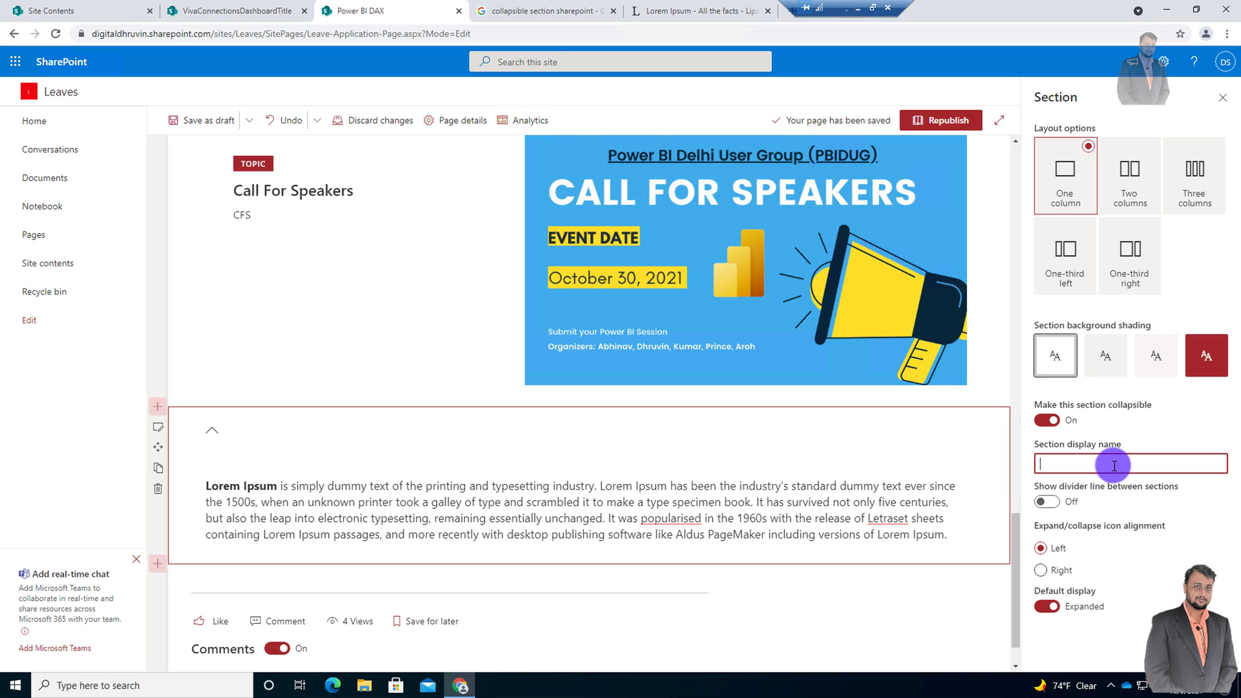
text(ore Info)
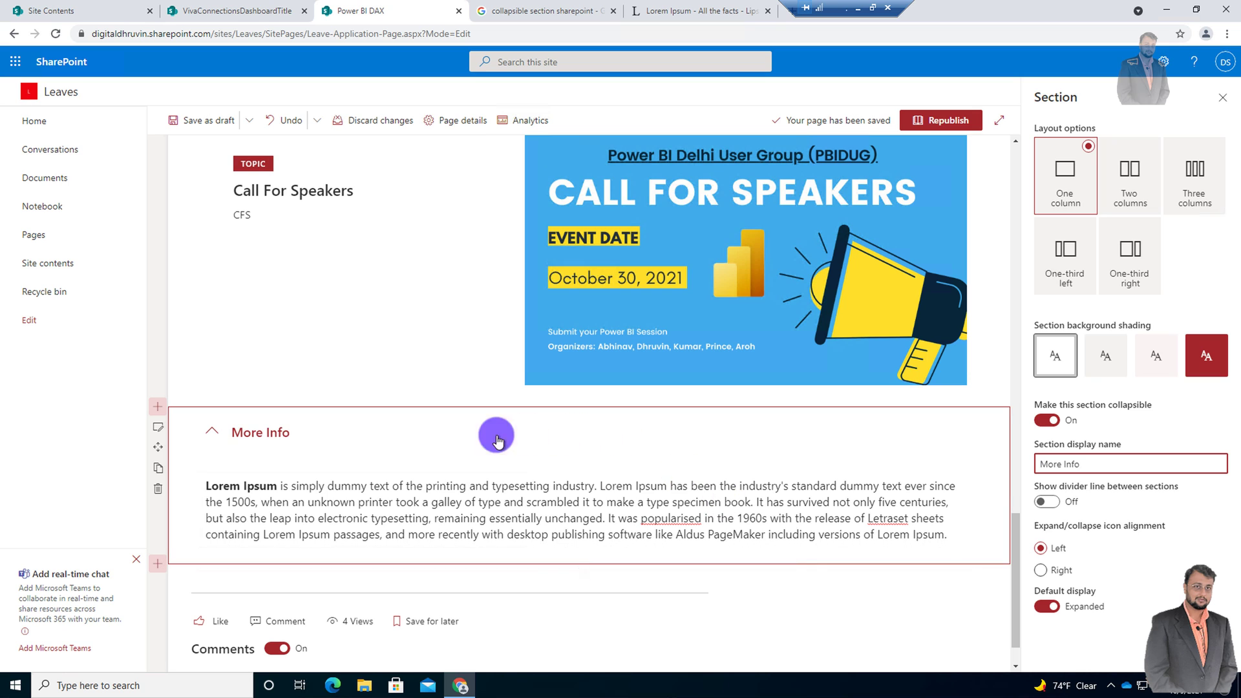
click(1047, 502)
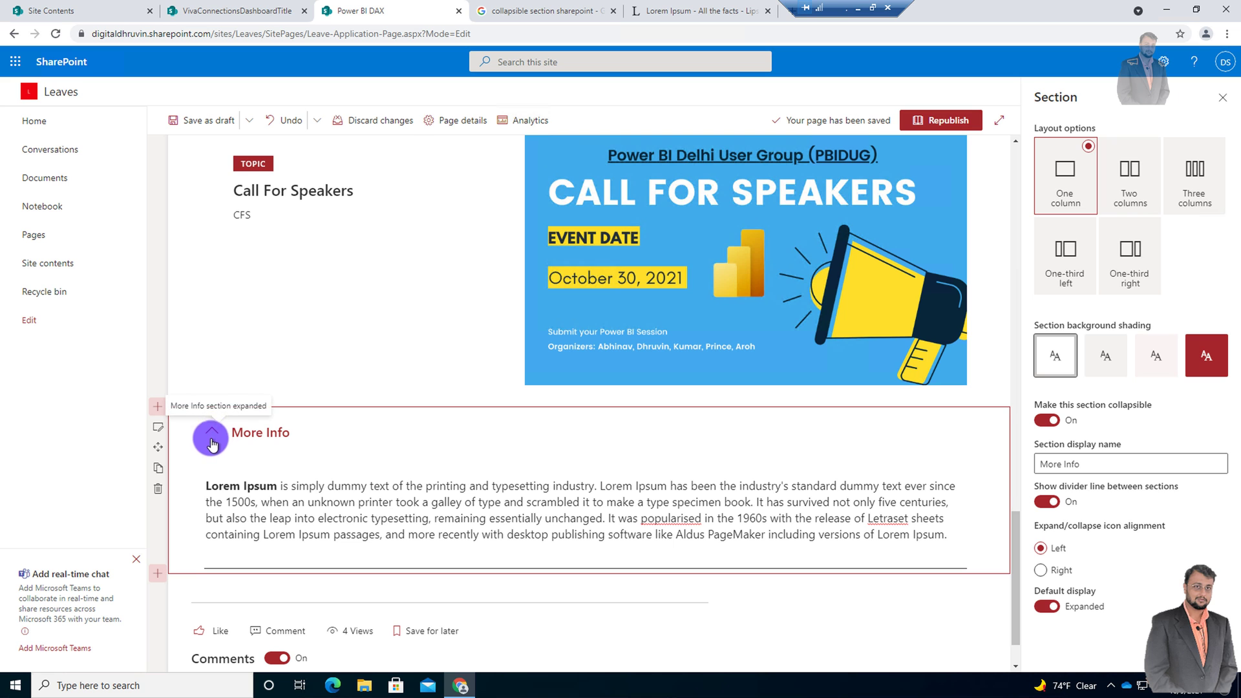
scroll(219, 430, up, 15)
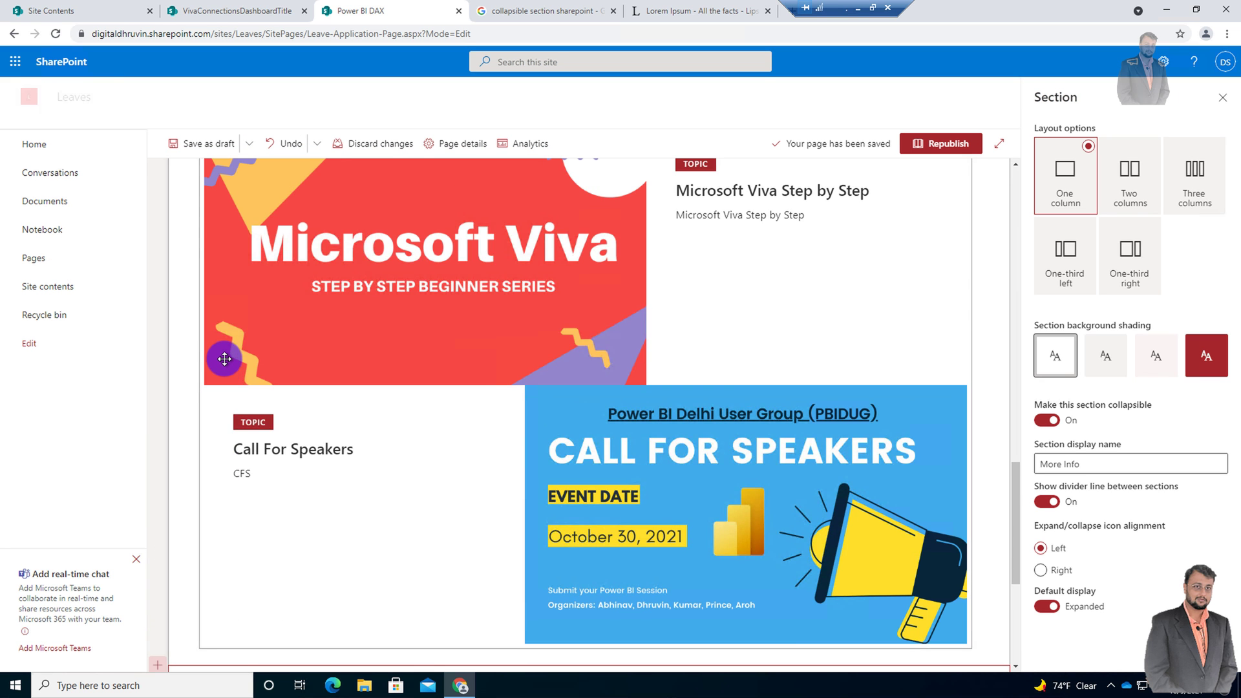
scroll(218, 360, up, 4)
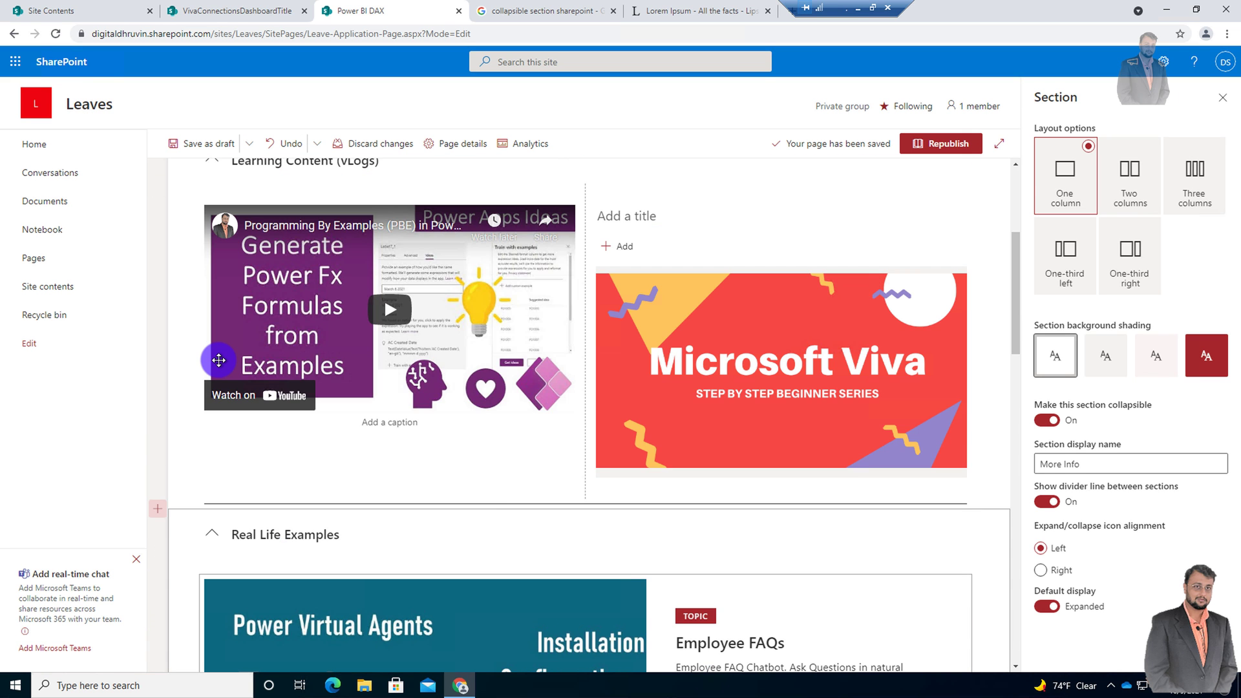
scroll(219, 360, up, 4)
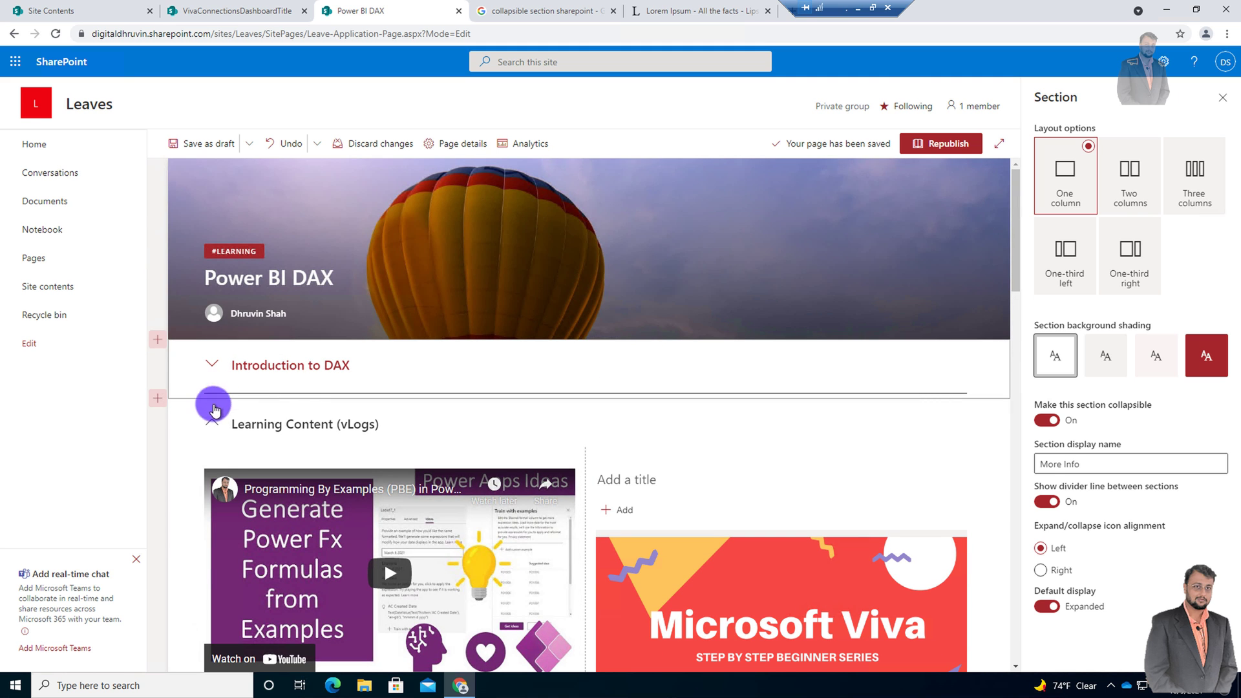
scroll(215, 538, down, 15)
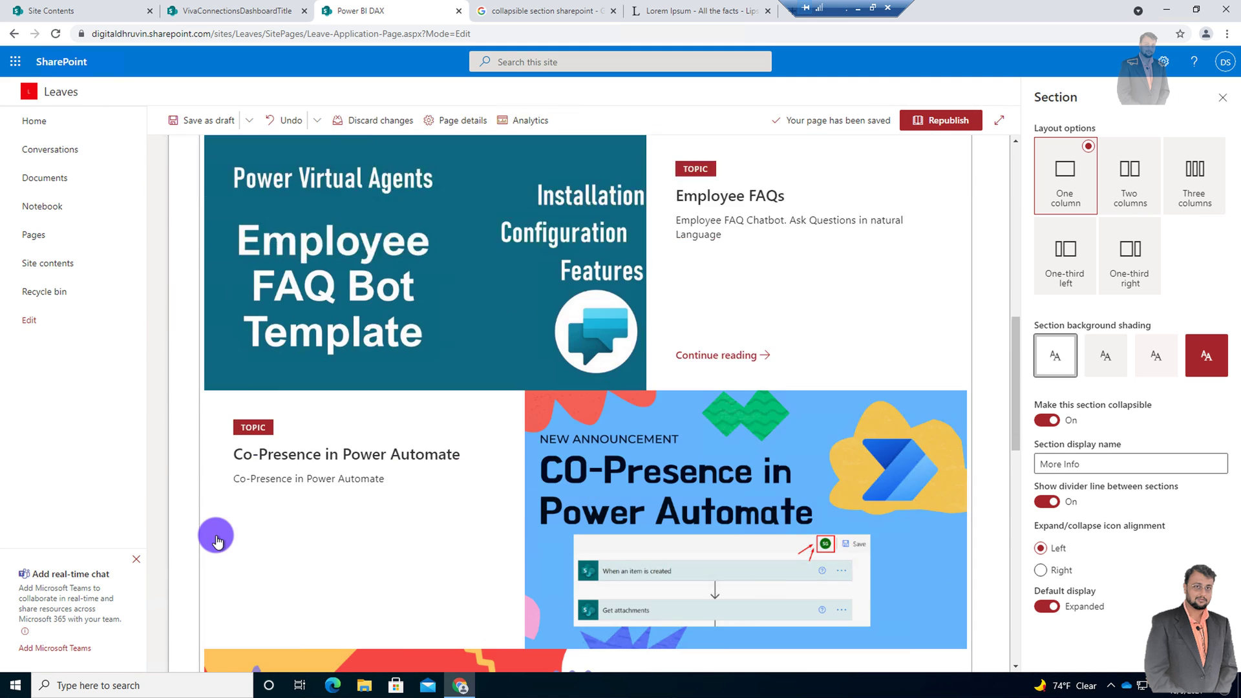
scroll(215, 538, down, 7)
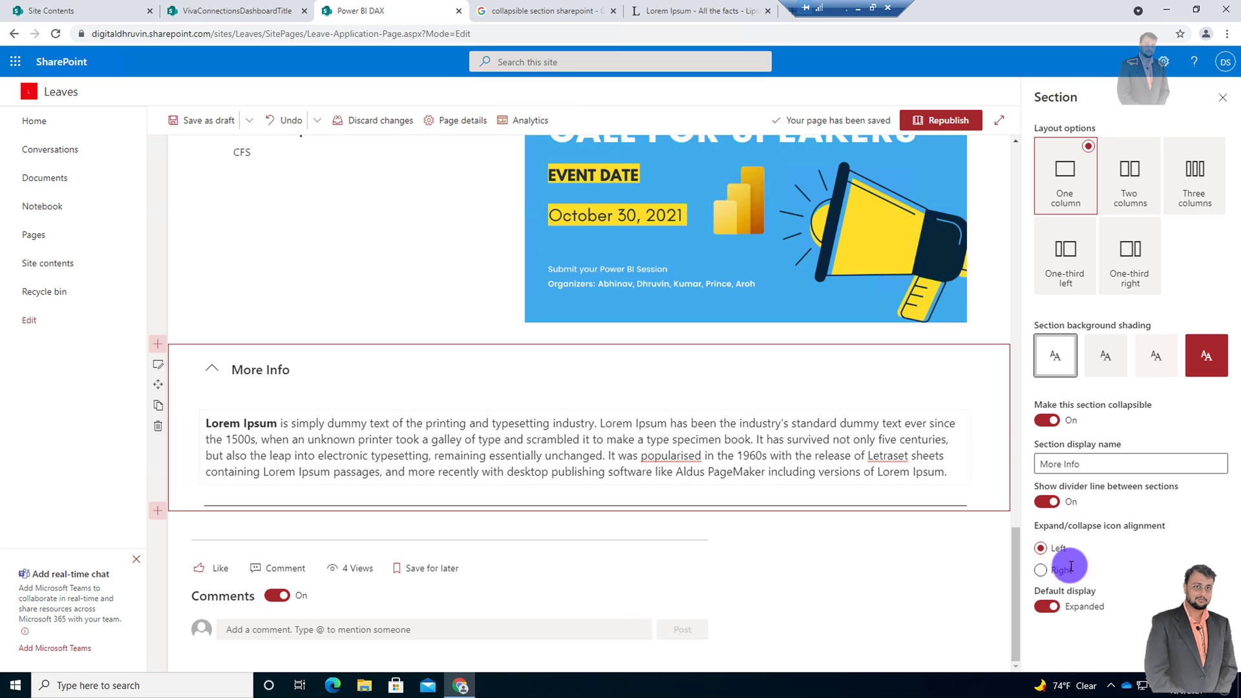
click(1040, 570)
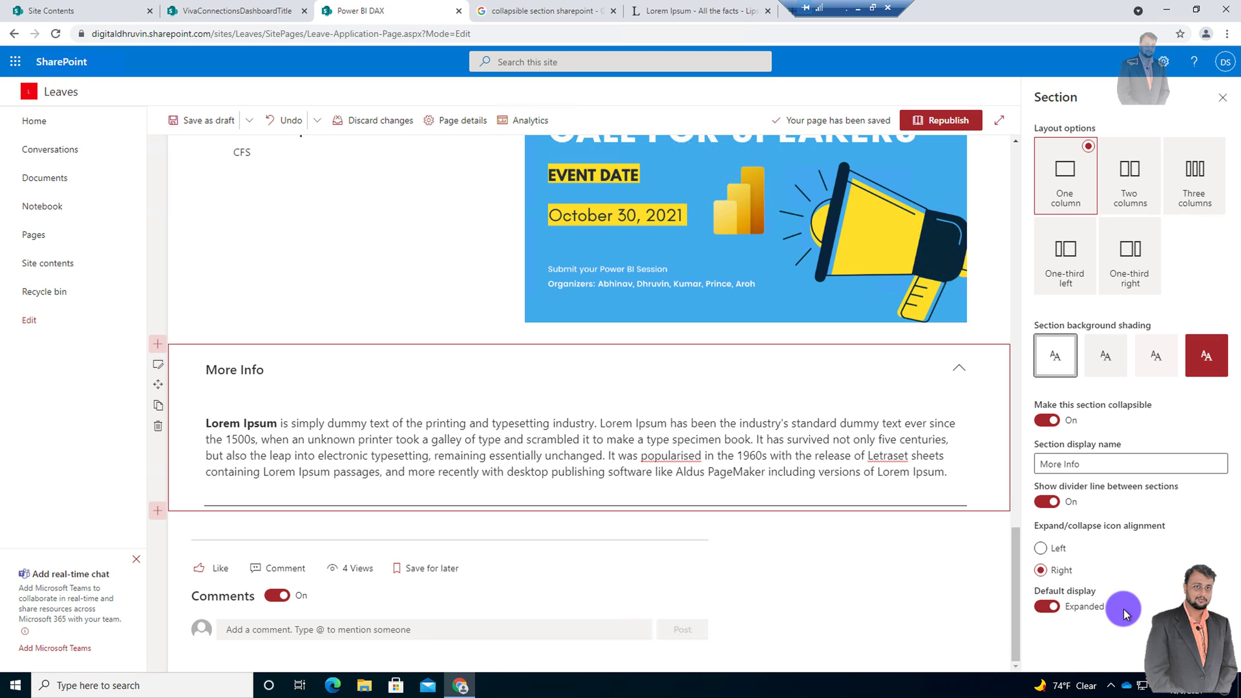
click(1046, 608)
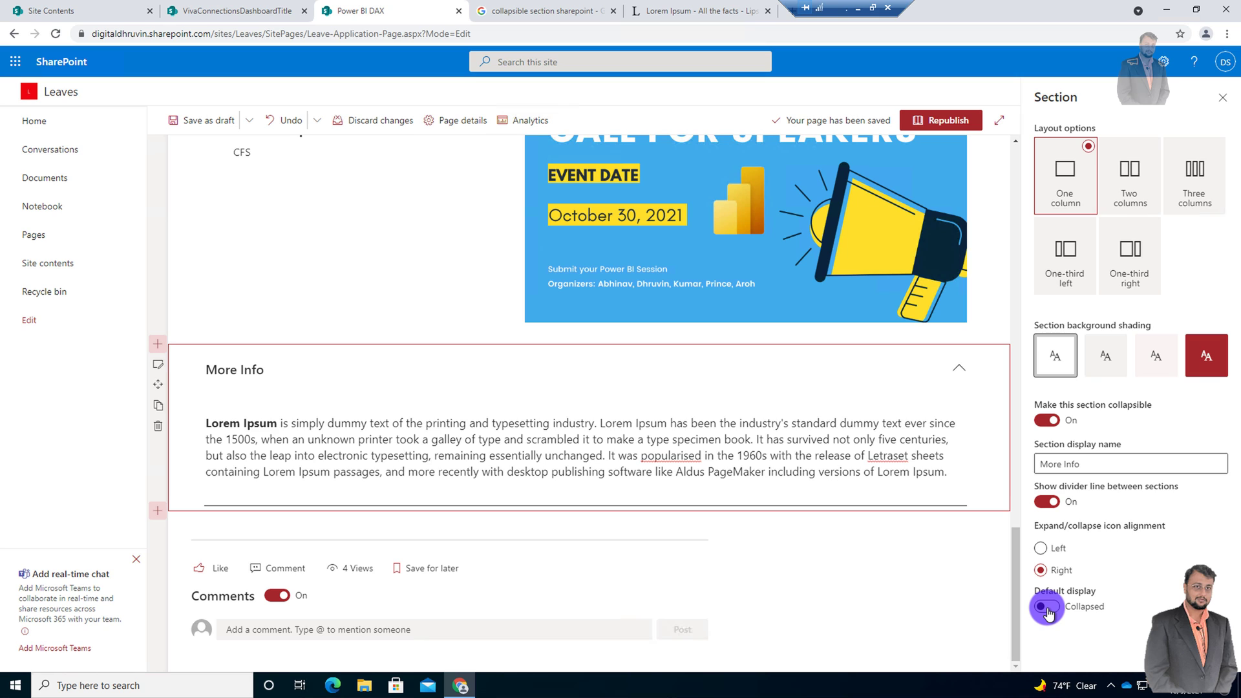
click(1047, 607)
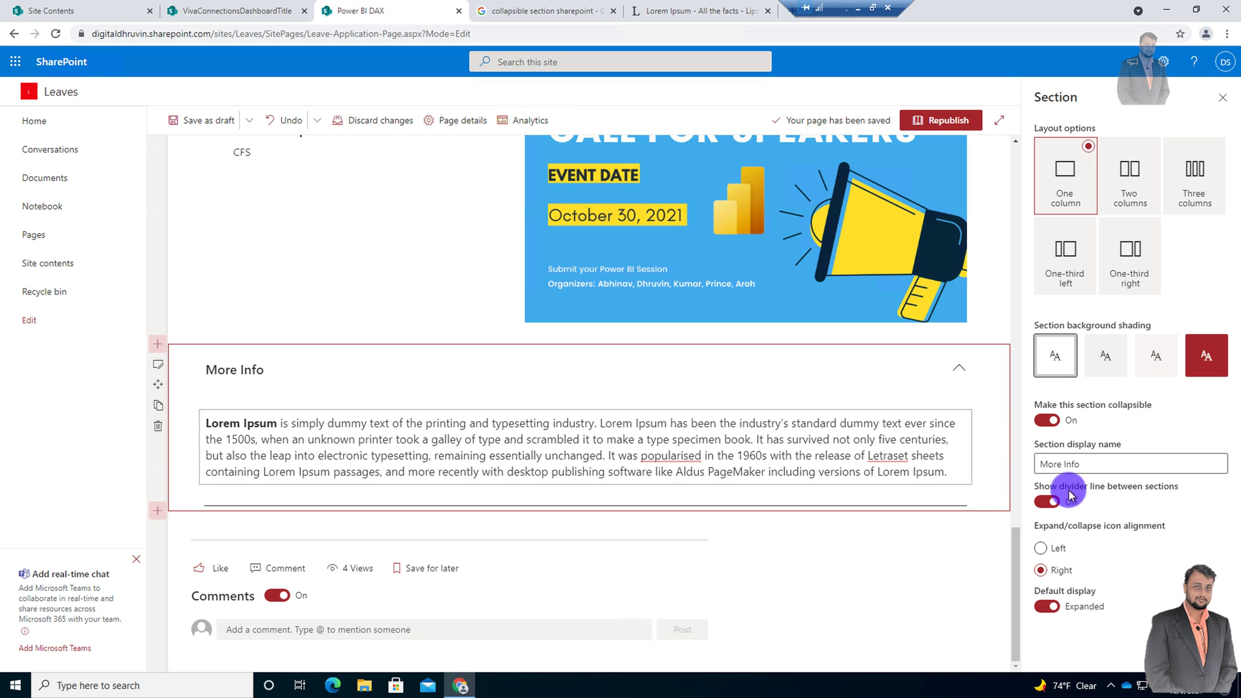
click(1042, 549)
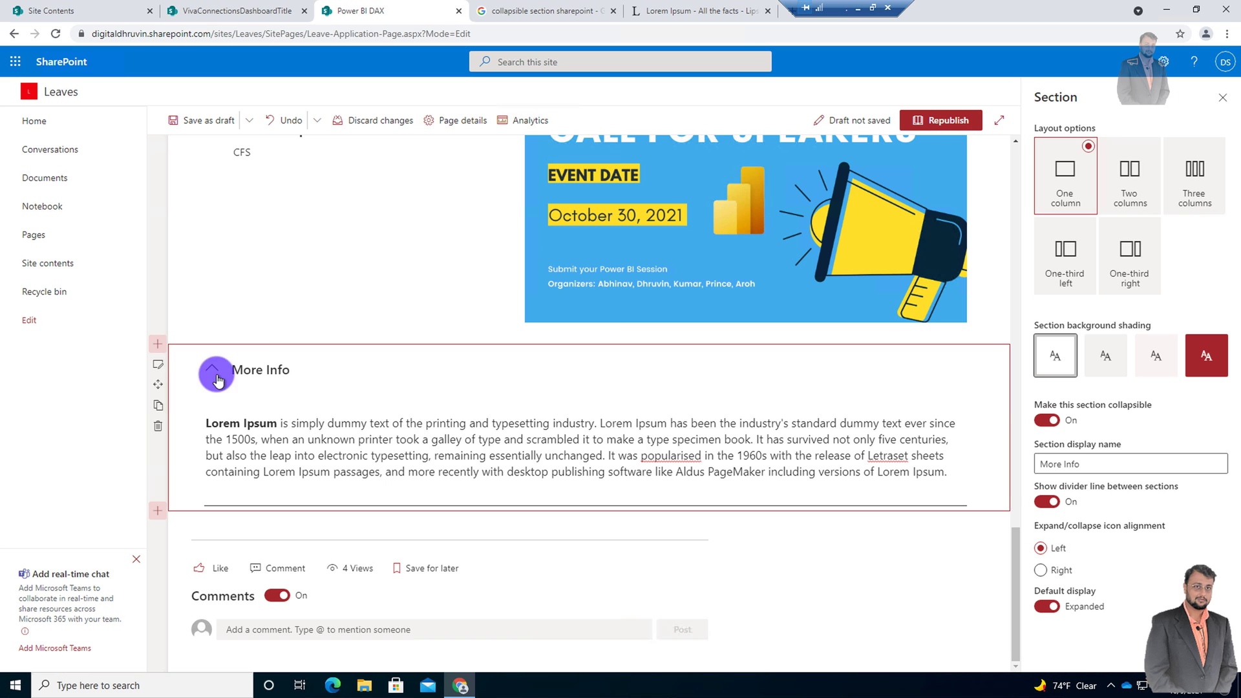
Republish the page with the new More Info section
click(956, 128)
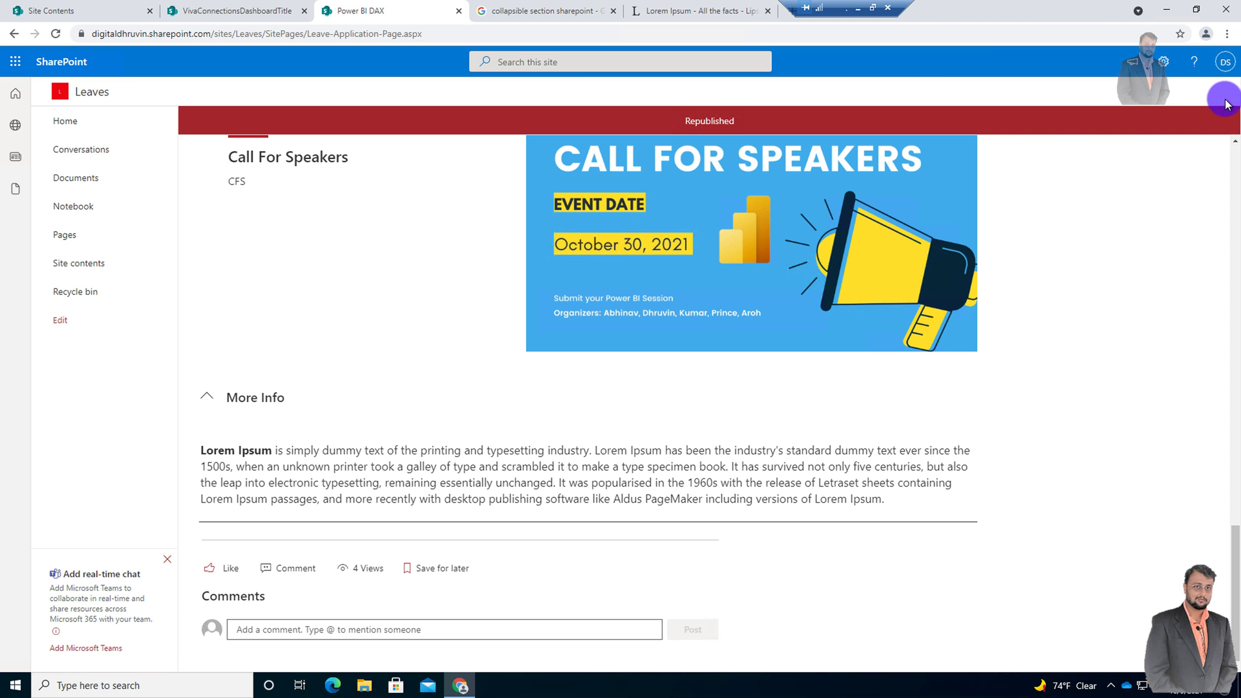
scroll(393, 401, down, 10)
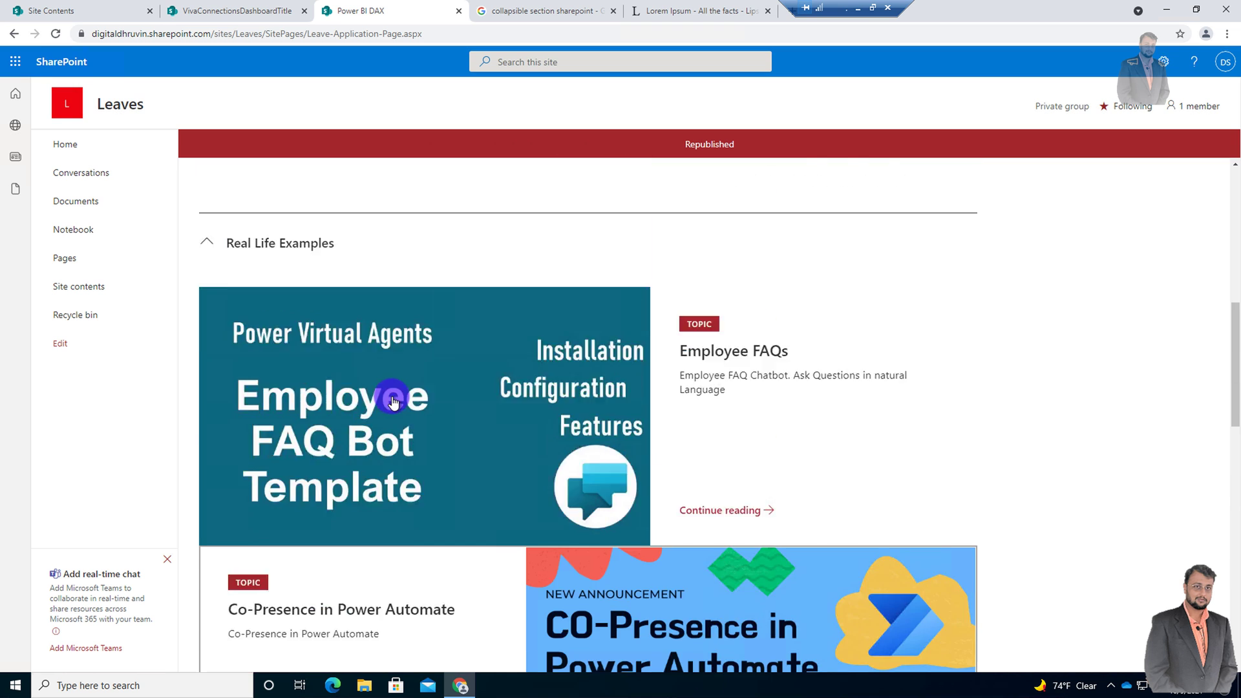
scroll(392, 401, up, 8)
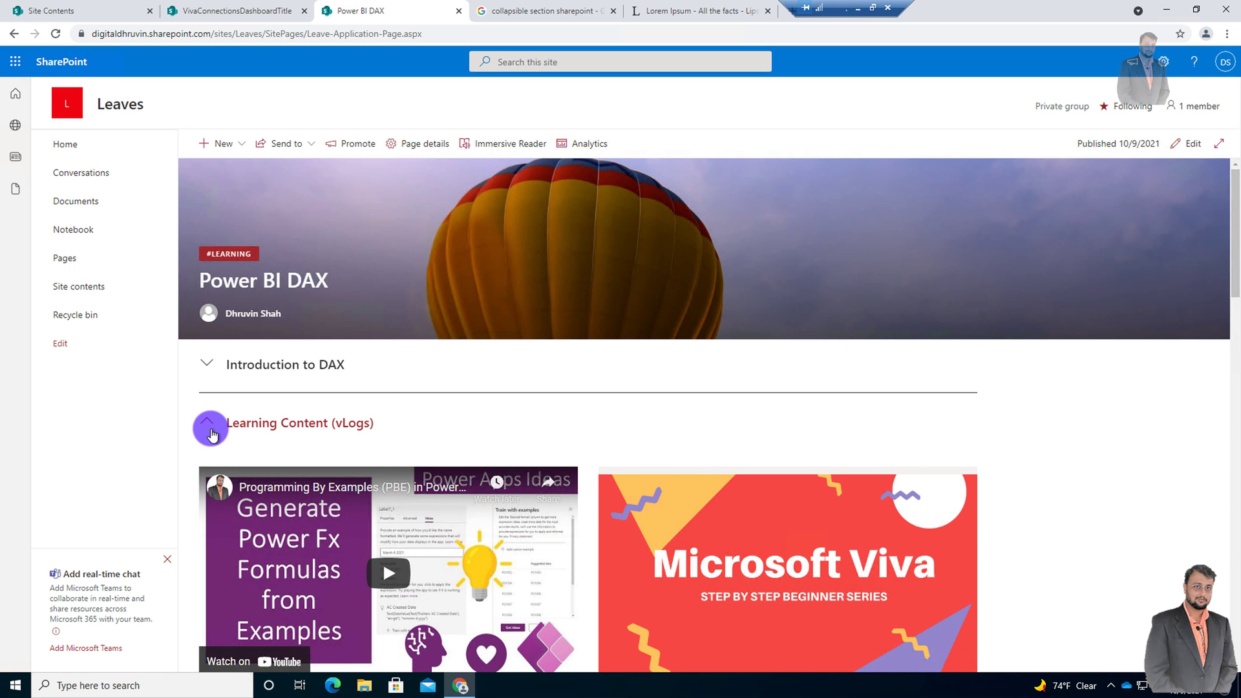
Collapse and expand the Learning Content, Real Life Examples and More Info sections to test them
click(210, 428)
click(205, 482)
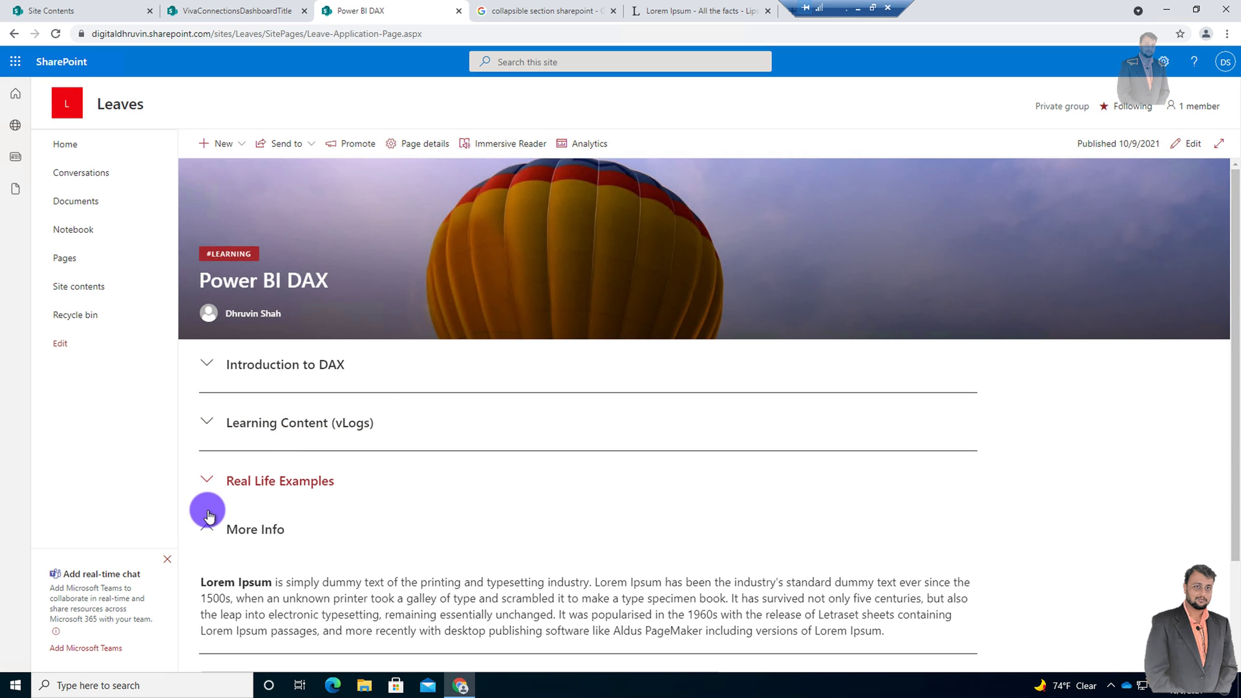
click(206, 534)
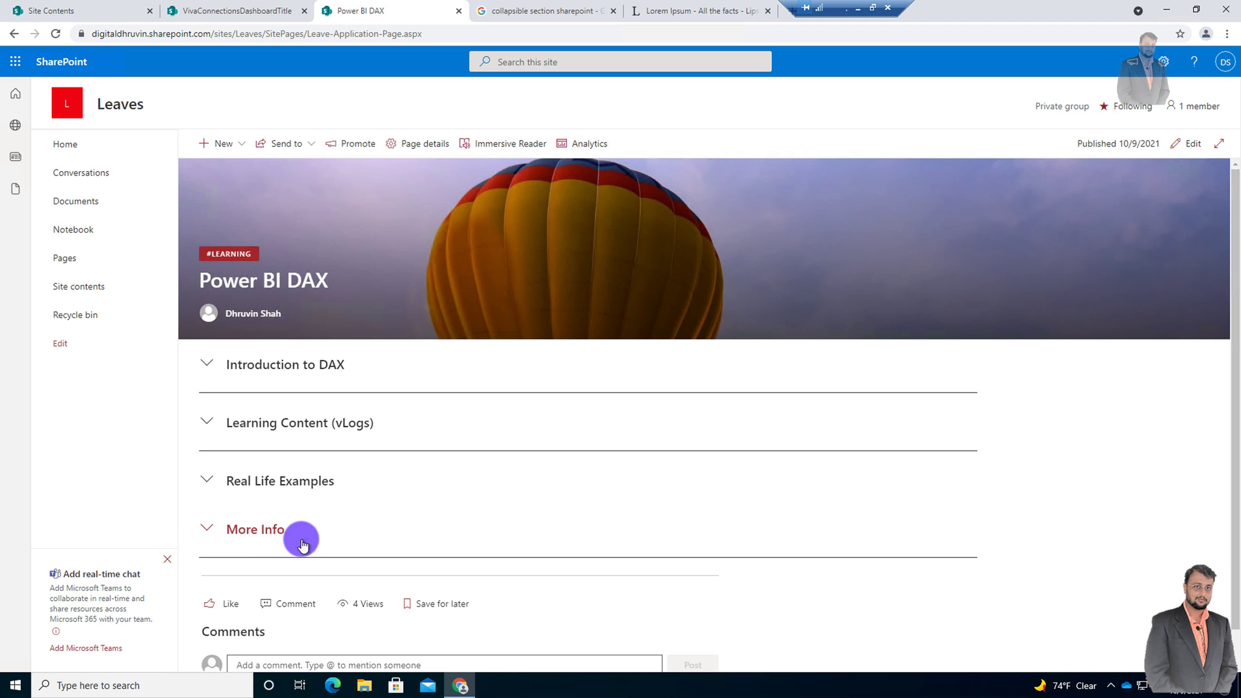
click(206, 534)
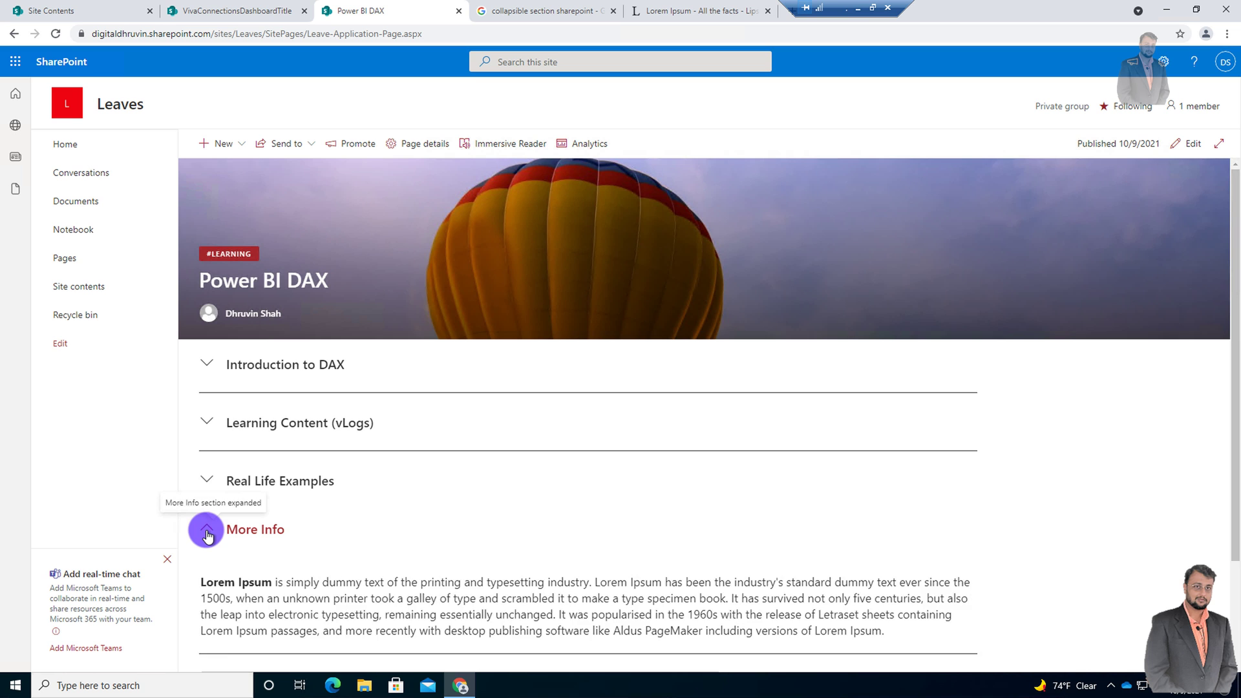
click(207, 534)
click(208, 482)
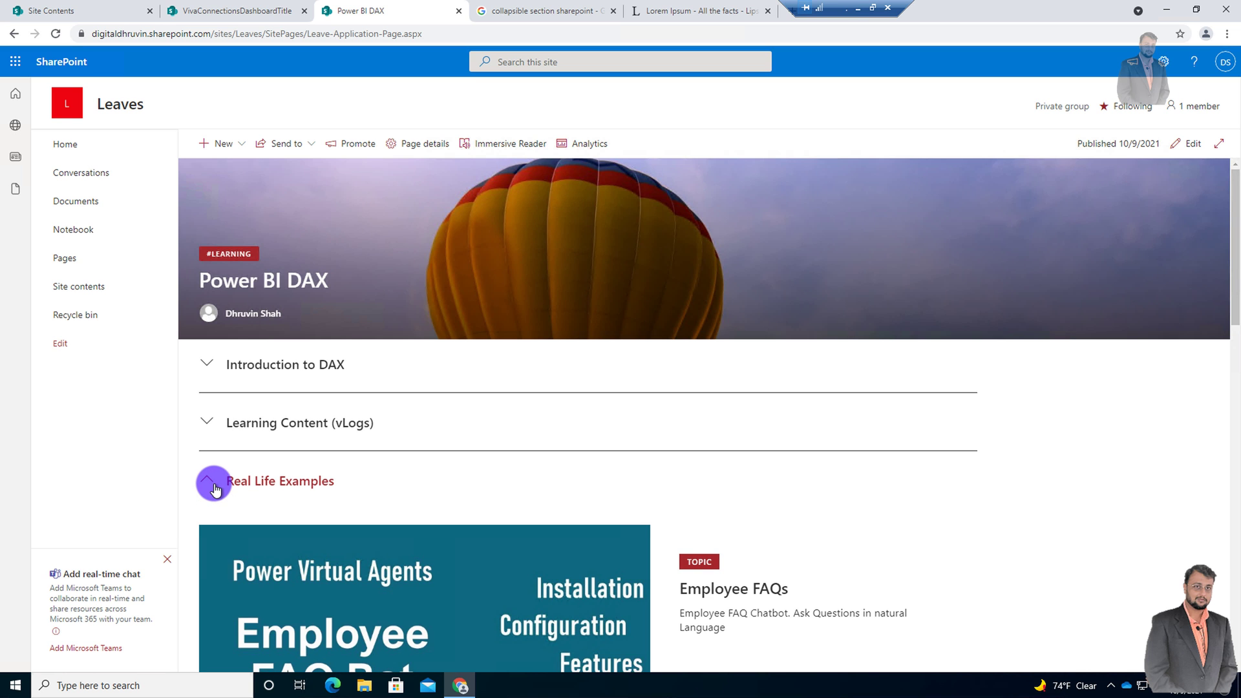
click(214, 486)
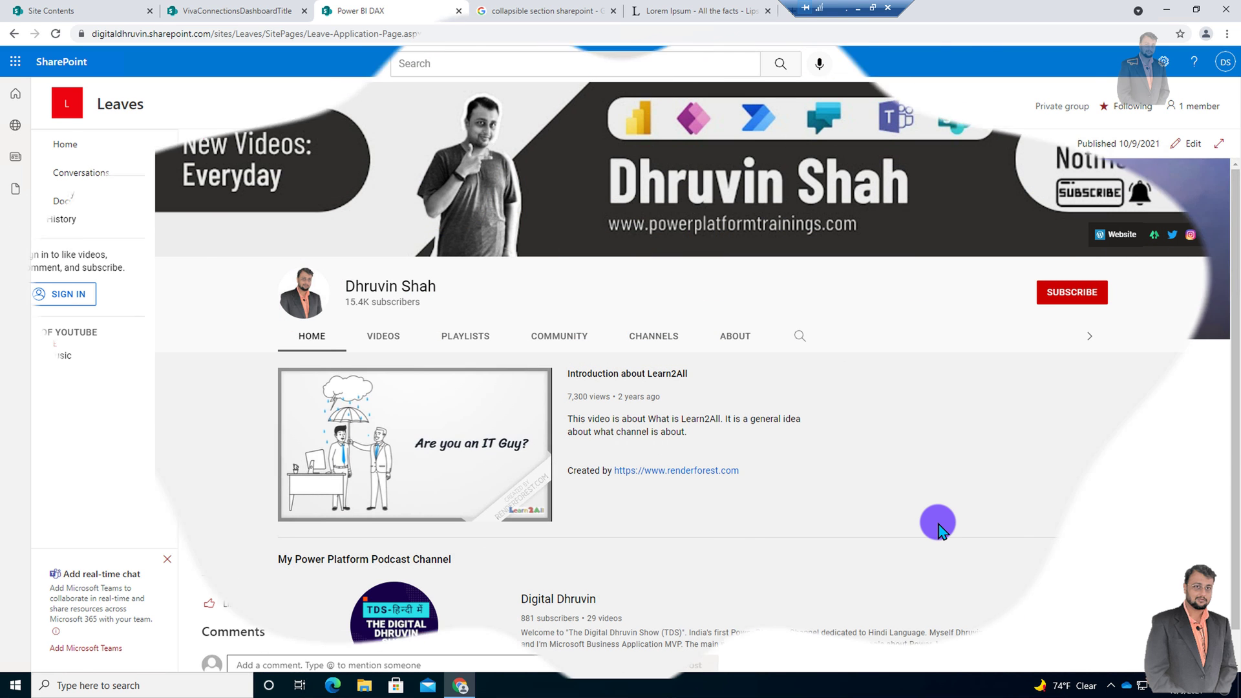